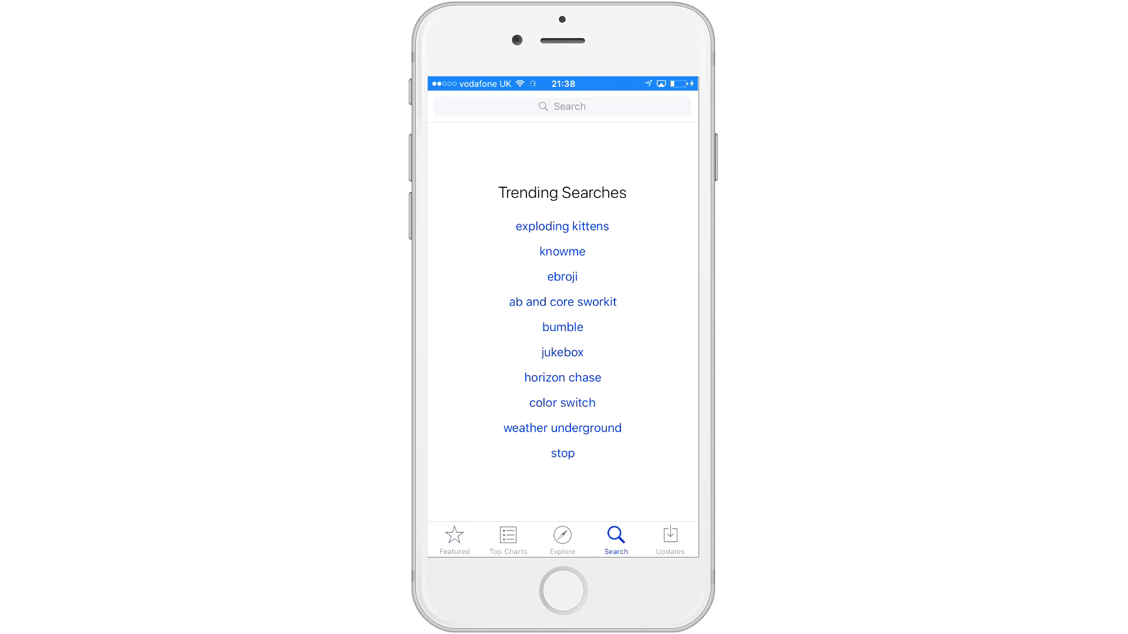
Step: Search the App Store for epoccam and open the page of EpocCam HD Wireless Computer Webcamera
{"action": "left_click", "coordinate": [455, 107]}
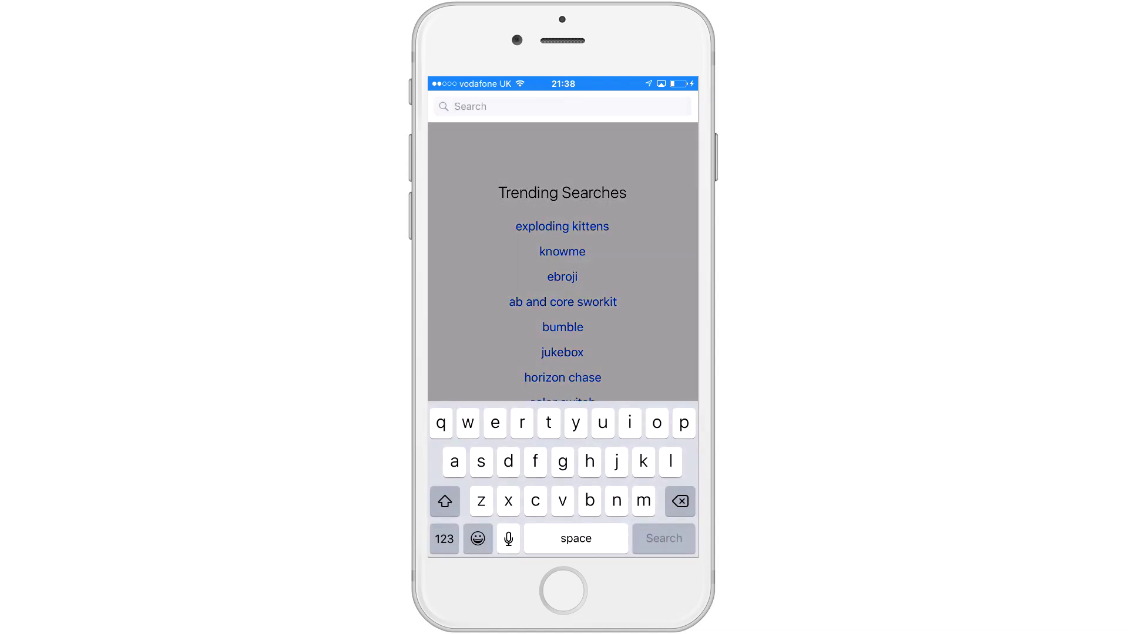
{"action": "type", "text": "e"}
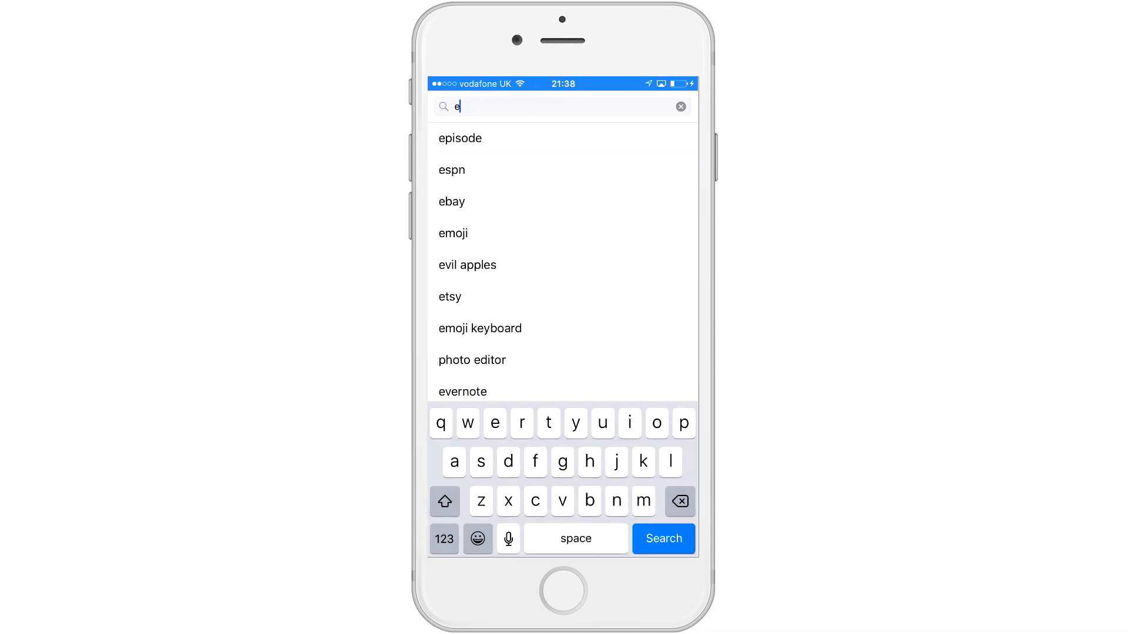
{"action": "type", "text": "poccam"}
{"action": "key", "text": "Return"}
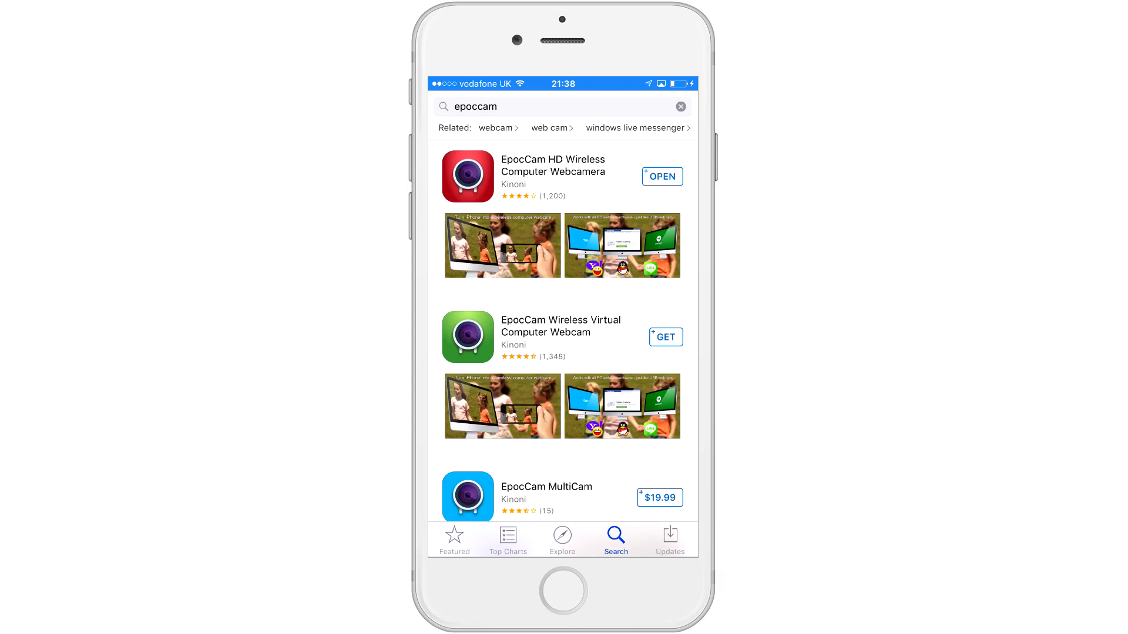
{"action": "left_click", "coordinate": [552, 171]}
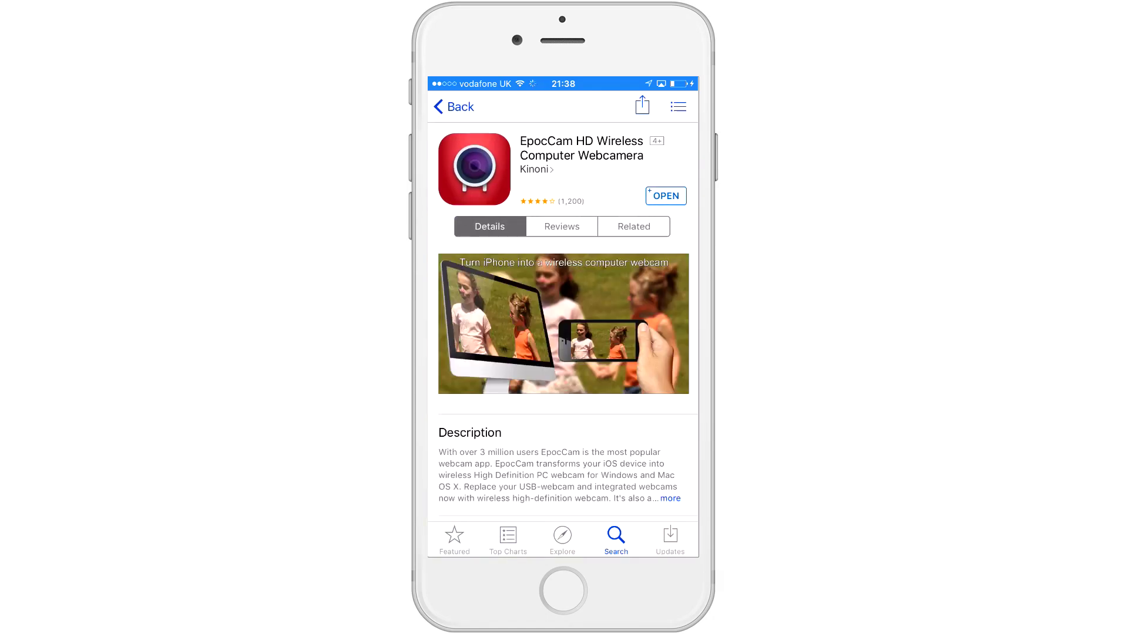
Step: Examine the app's full description, including its features, the driver download note and the compatibility information
{"action": "scroll", "coordinate": [568, 321], "scroll_direction": "down", "scroll_amount": 5}
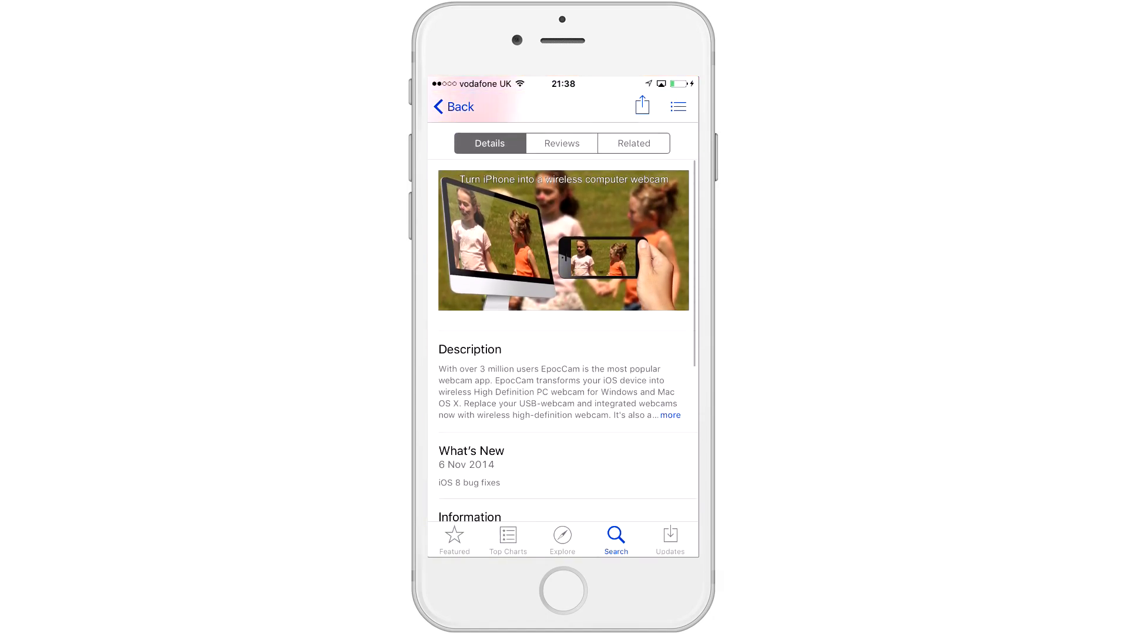
{"action": "scroll", "coordinate": [568, 321], "scroll_direction": "down", "scroll_amount": 2}
{"action": "scroll", "coordinate": [568, 321], "scroll_direction": "down", "scroll_amount": 7}
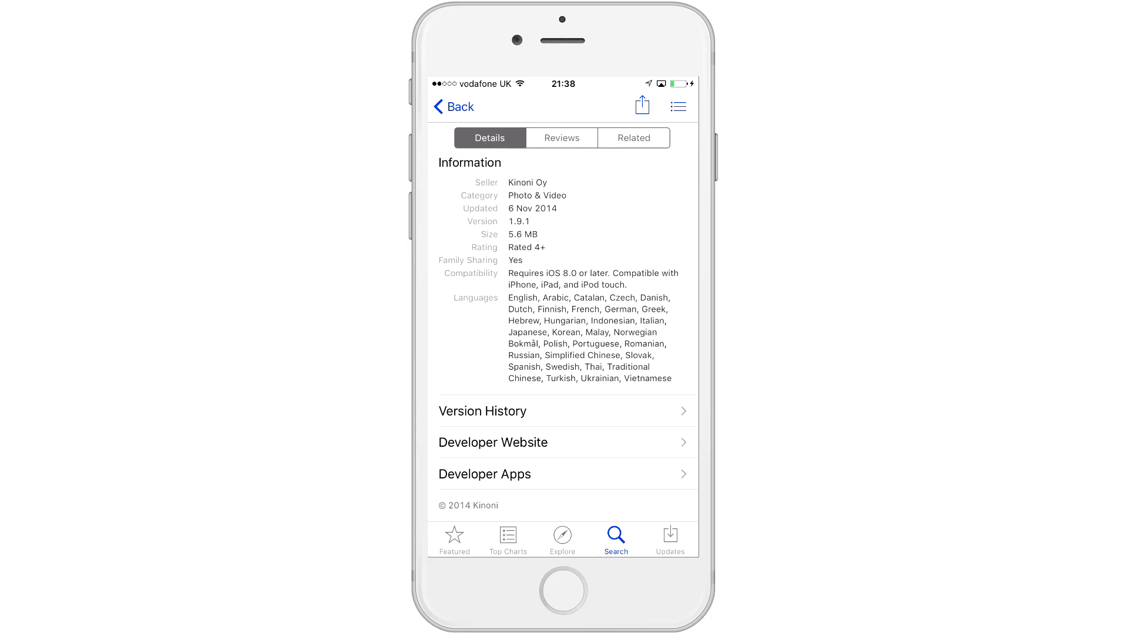
{"action": "scroll", "coordinate": [568, 335], "scroll_direction": "up", "scroll_amount": 8}
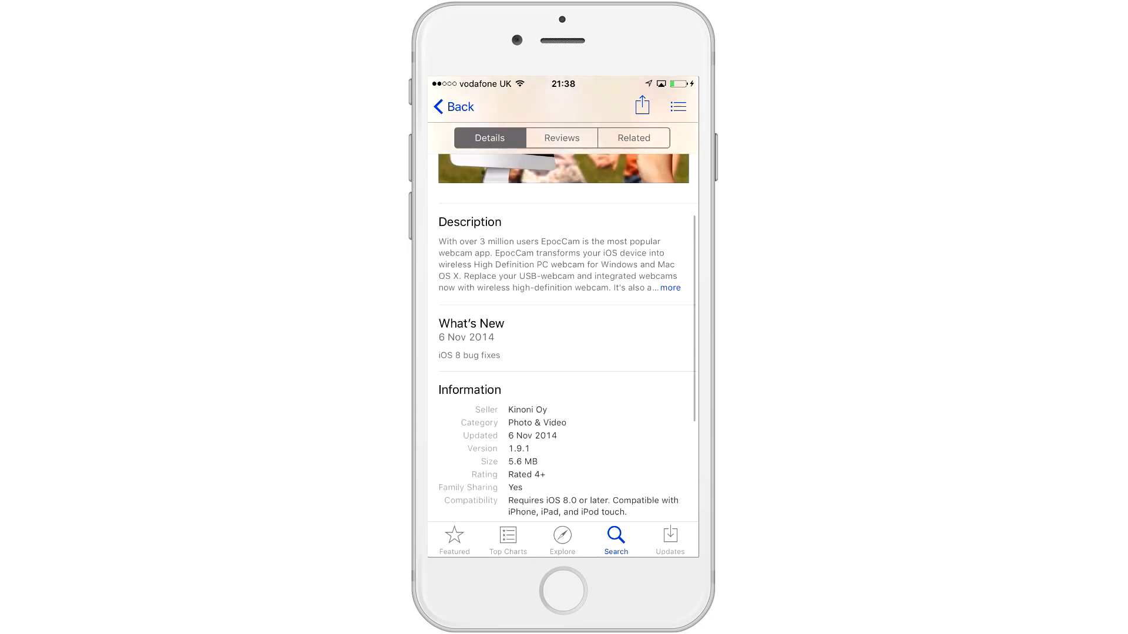
{"action": "scroll", "coordinate": [568, 338], "scroll_direction": "down", "scroll_amount": 6}
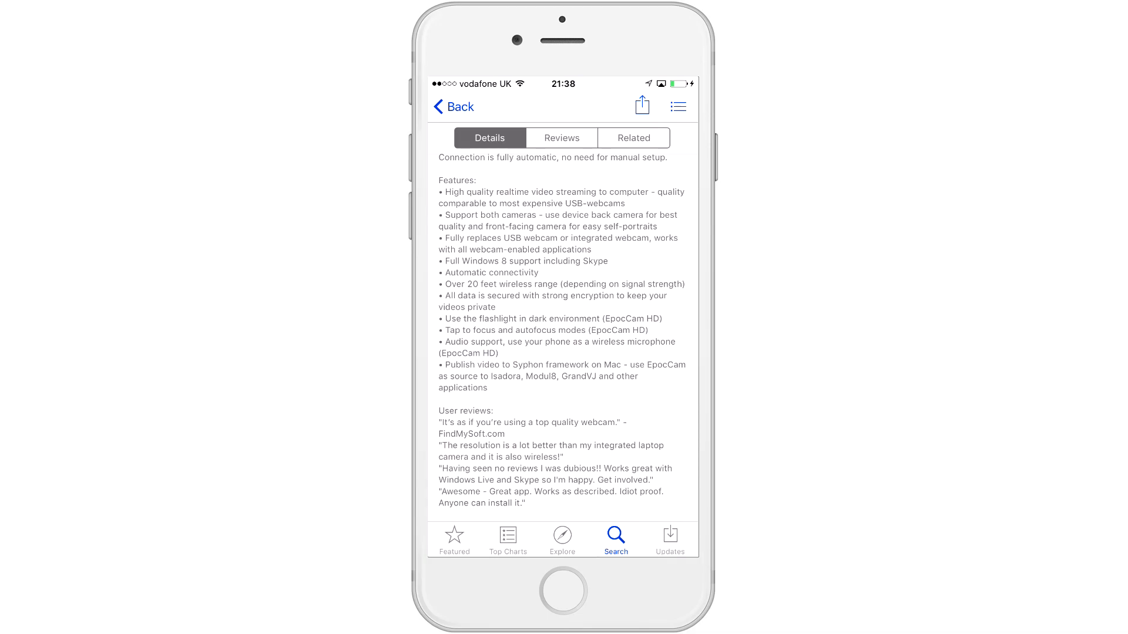
{"action": "scroll", "coordinate": [568, 337], "scroll_direction": "down", "scroll_amount": 3}
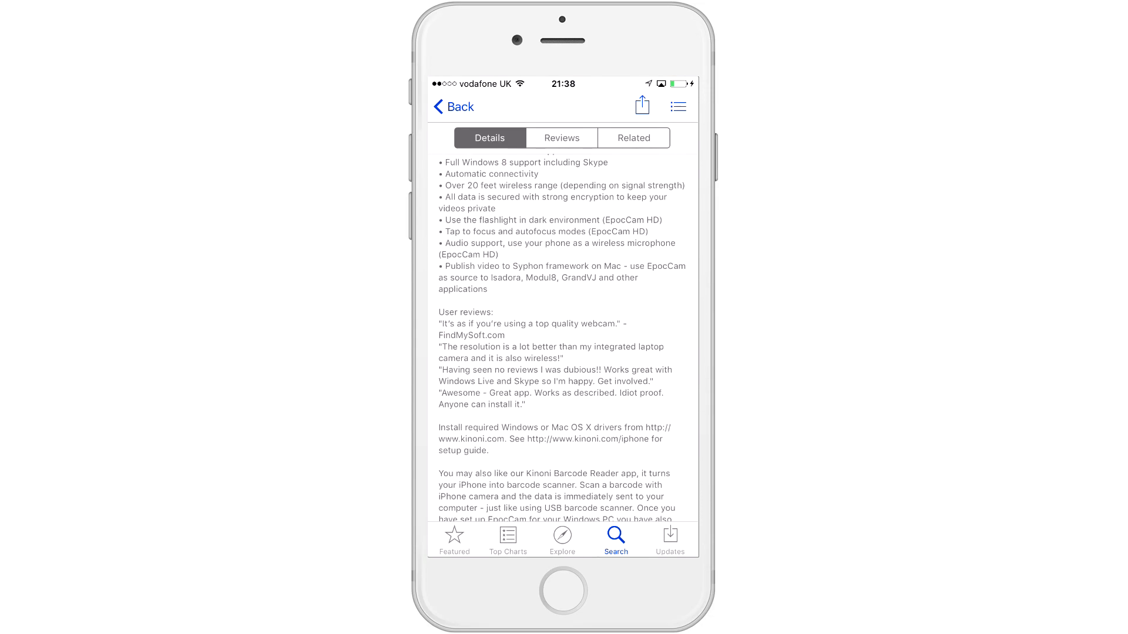
{"action": "scroll", "coordinate": [567, 338], "scroll_direction": "down", "scroll_amount": 3}
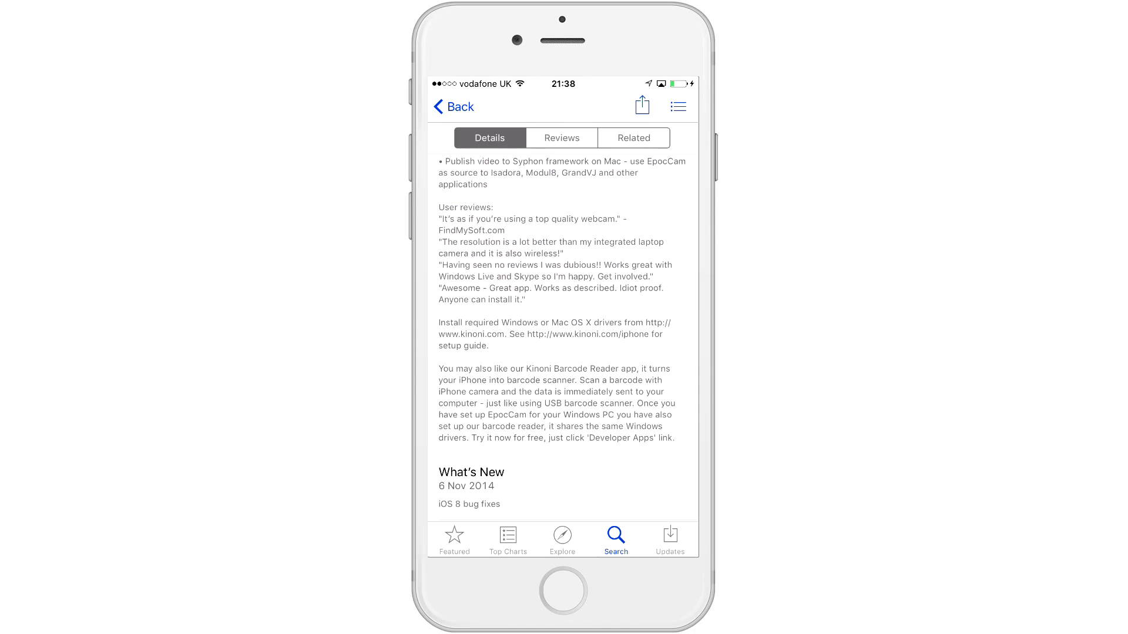
Step: Look through the ratings and customer reviews of EpocCam HD
{"action": "left_click", "coordinate": [561, 138]}
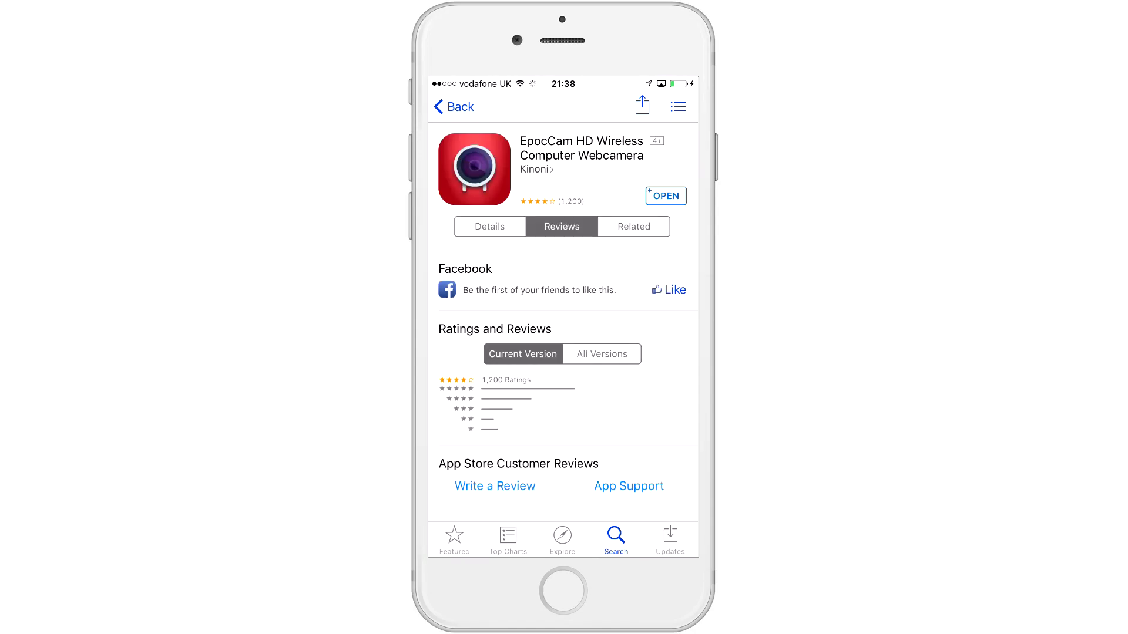
{"action": "scroll", "coordinate": [563, 323], "scroll_direction": "down", "scroll_amount": 2}
{"action": "scroll", "coordinate": [563, 323], "scroll_direction": "down", "scroll_amount": 2}
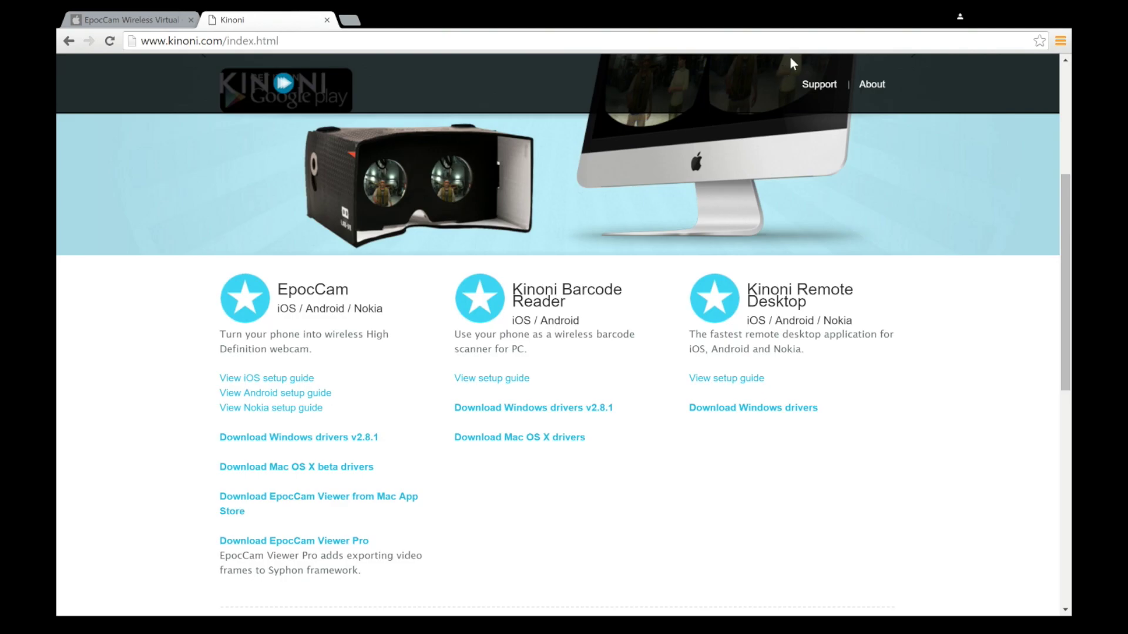
Step: Switch to Chrome on the PC, download EpocCam's Windows drivers v2.8.1 from kinoni.com and open the downloaded installer
{"action": "scroll", "coordinate": [540, 312], "scroll_direction": "up", "scroll_amount": 5}
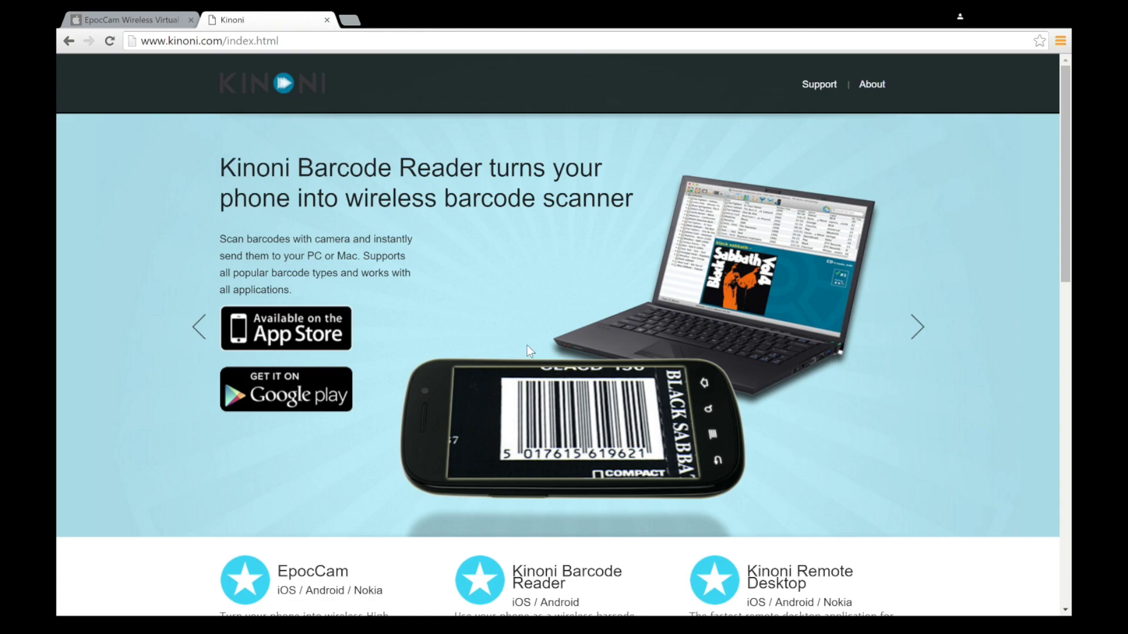
{"action": "scroll", "coordinate": [509, 235], "scroll_direction": "down", "scroll_amount": 6}
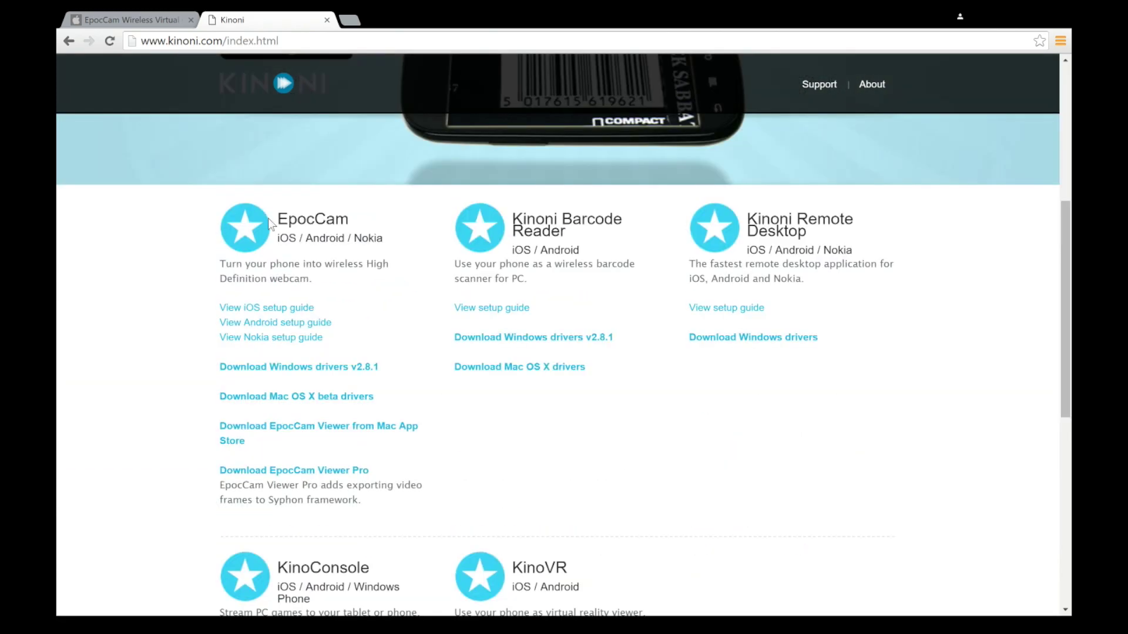
{"action": "left_click", "coordinate": [307, 368]}
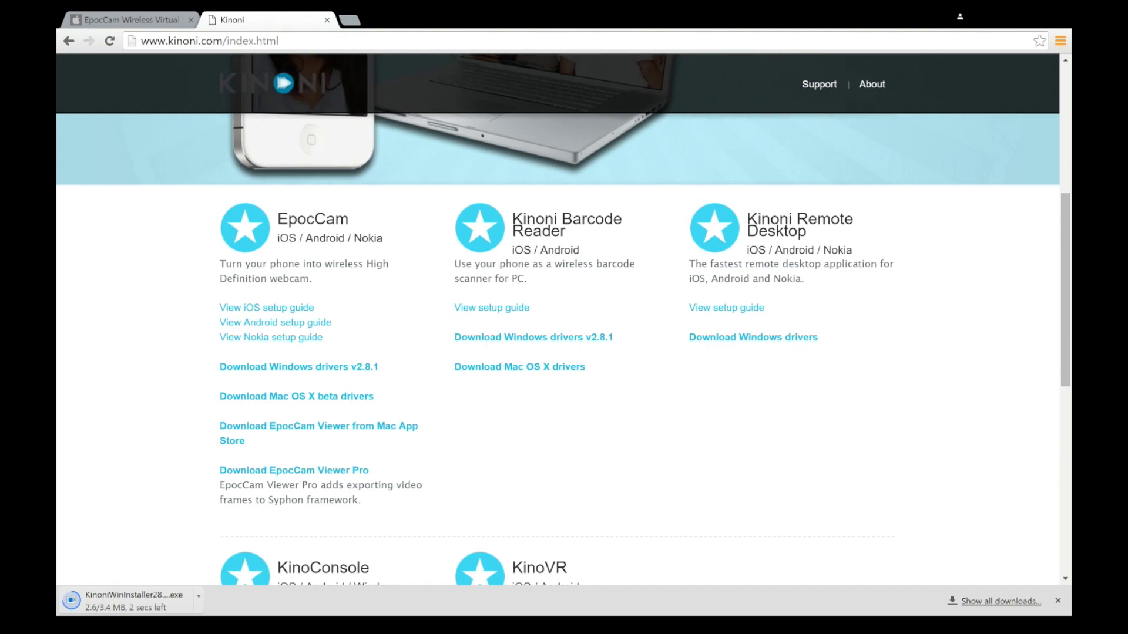
{"action": "left_click", "coordinate": [135, 603]}
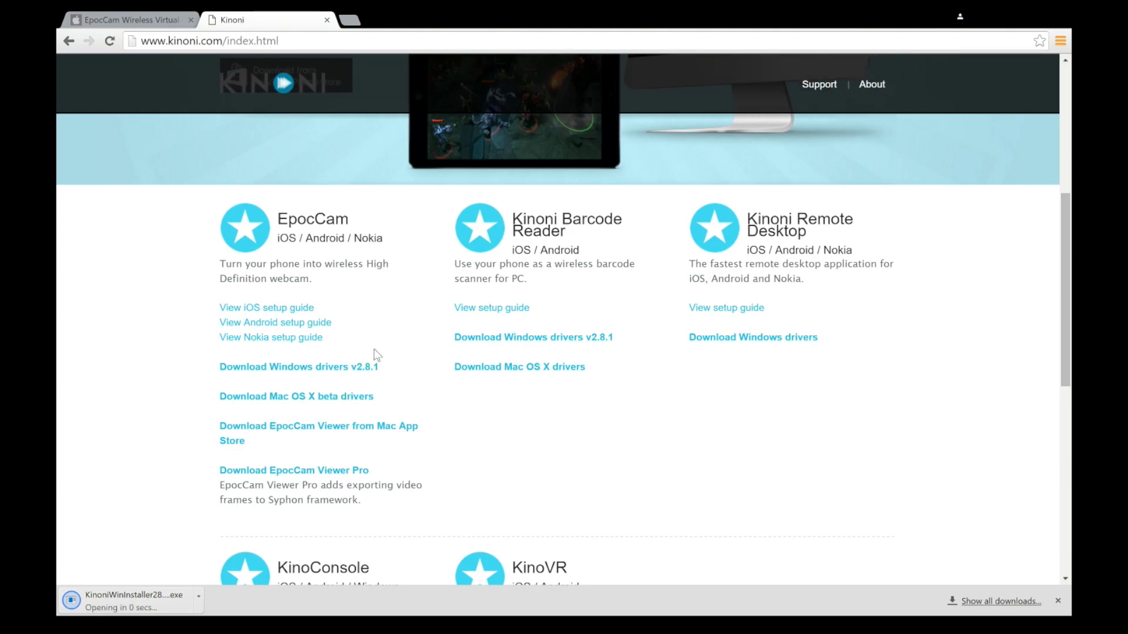
Step: Download EpocCam Viewer Pro from the EpocCam section of the Kinoni page
{"action": "scroll", "coordinate": [375, 355], "scroll_direction": "down", "scroll_amount": 3}
{"action": "left_click", "coordinate": [294, 388]}
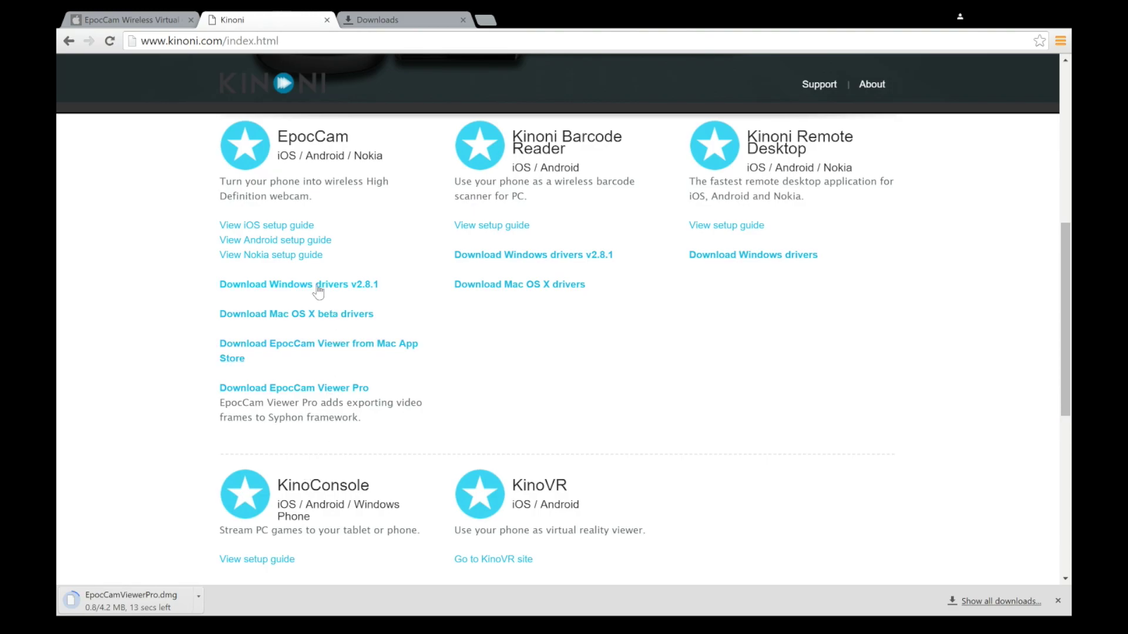
Step: Open EpocCam's iOS setup guide and examine its PC interface, WiFi setup, troubleshooting and Mac OS X setup sections
{"action": "left_click", "coordinate": [279, 241]}
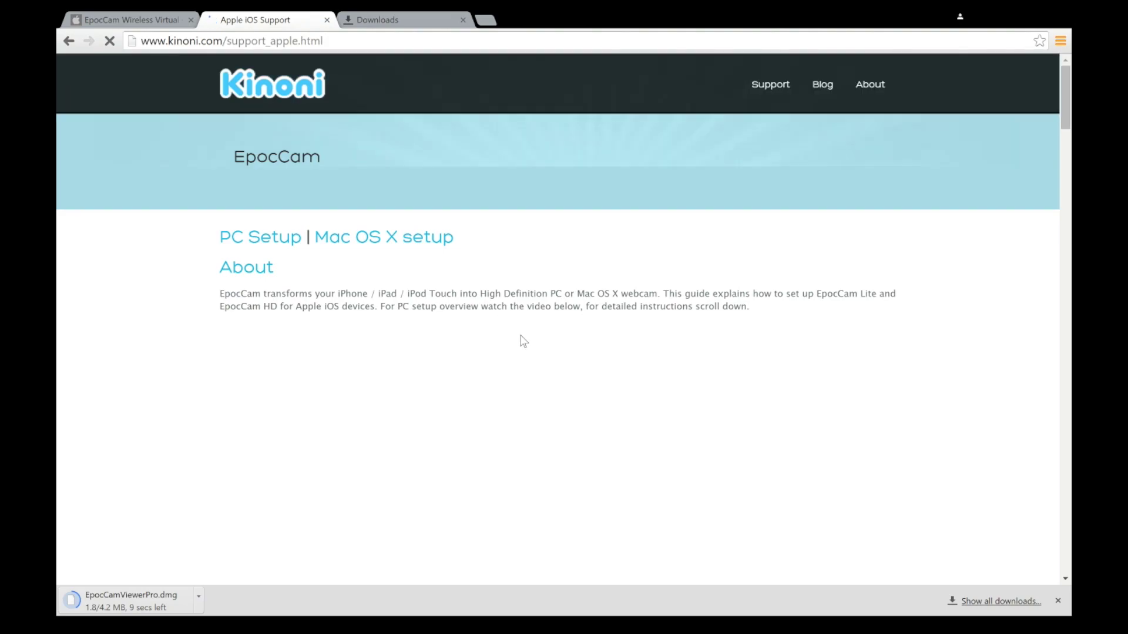
{"action": "scroll", "coordinate": [545, 341], "scroll_direction": "down", "scroll_amount": 4}
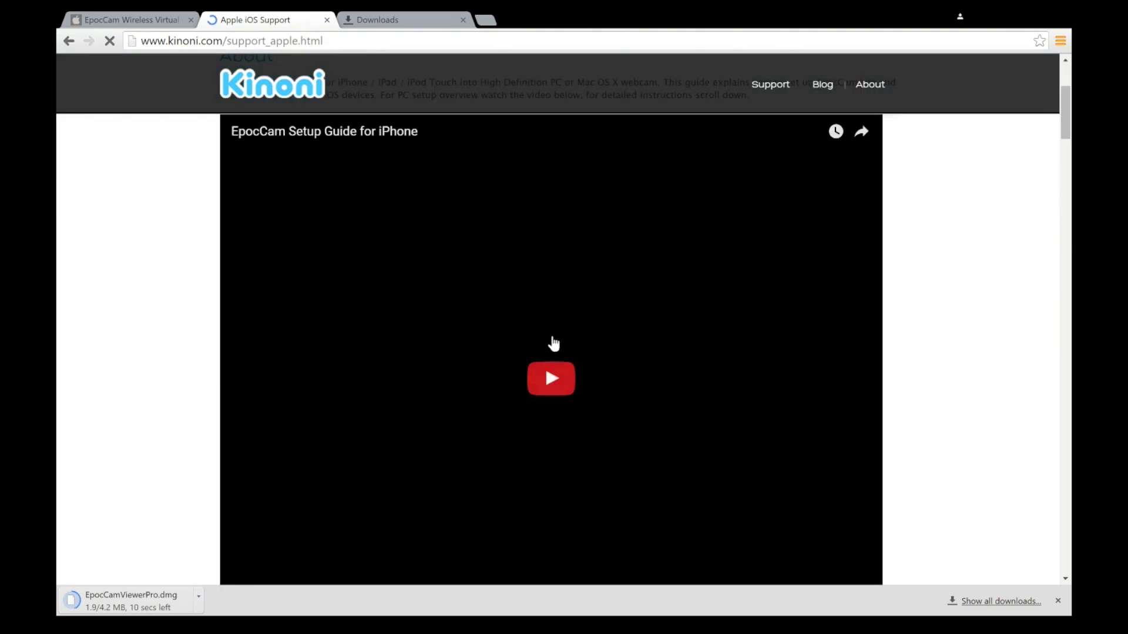
{"action": "scroll", "coordinate": [552, 341], "scroll_direction": "down", "scroll_amount": 10}
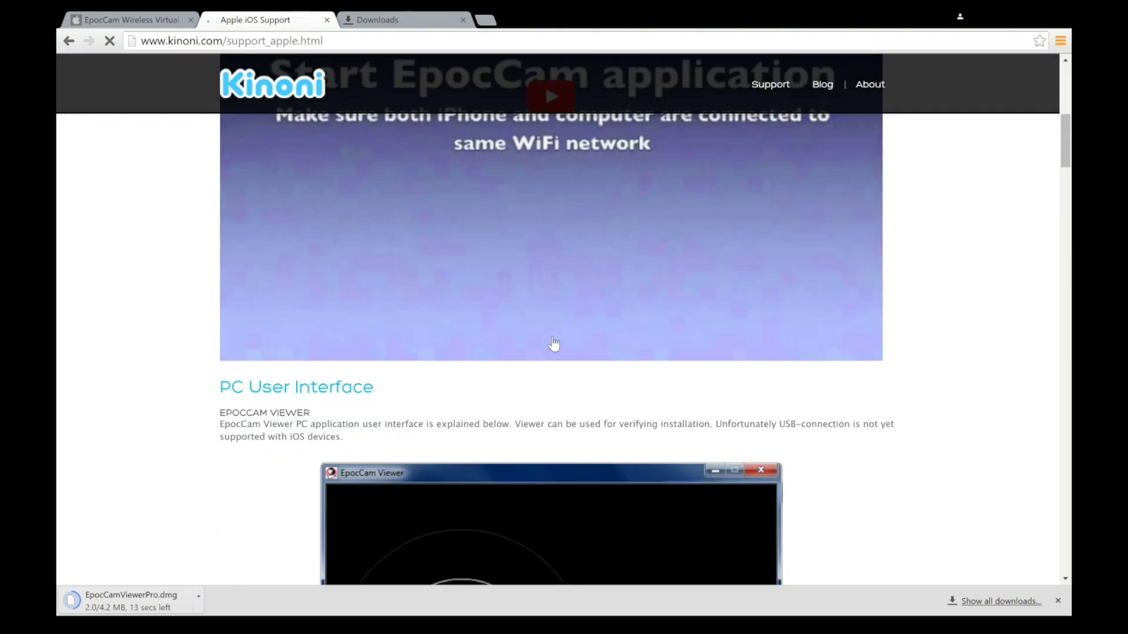
{"action": "scroll", "coordinate": [553, 341], "scroll_direction": "down", "scroll_amount": 1}
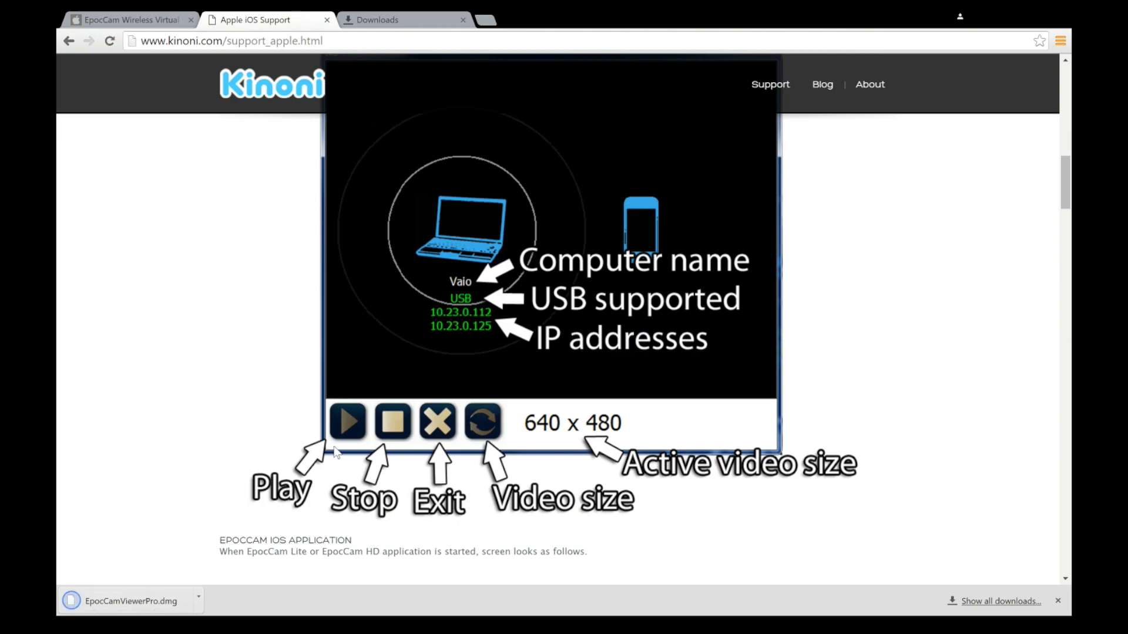
{"action": "scroll", "coordinate": [350, 379], "scroll_direction": "down", "scroll_amount": 6}
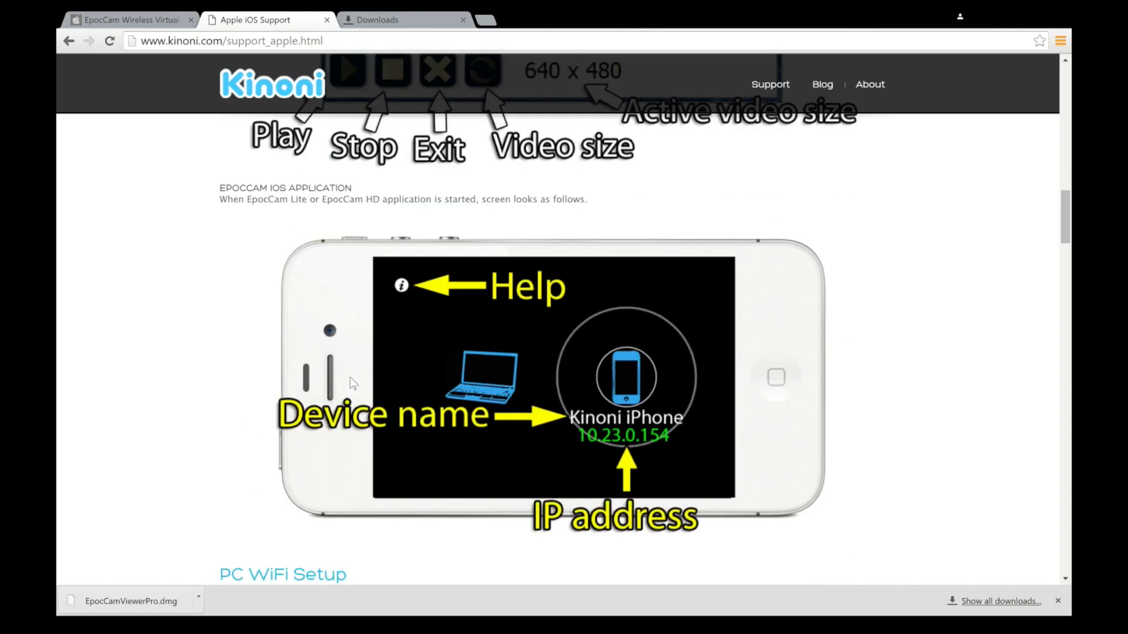
{"action": "scroll", "coordinate": [352, 383], "scroll_direction": "down", "scroll_amount": 9}
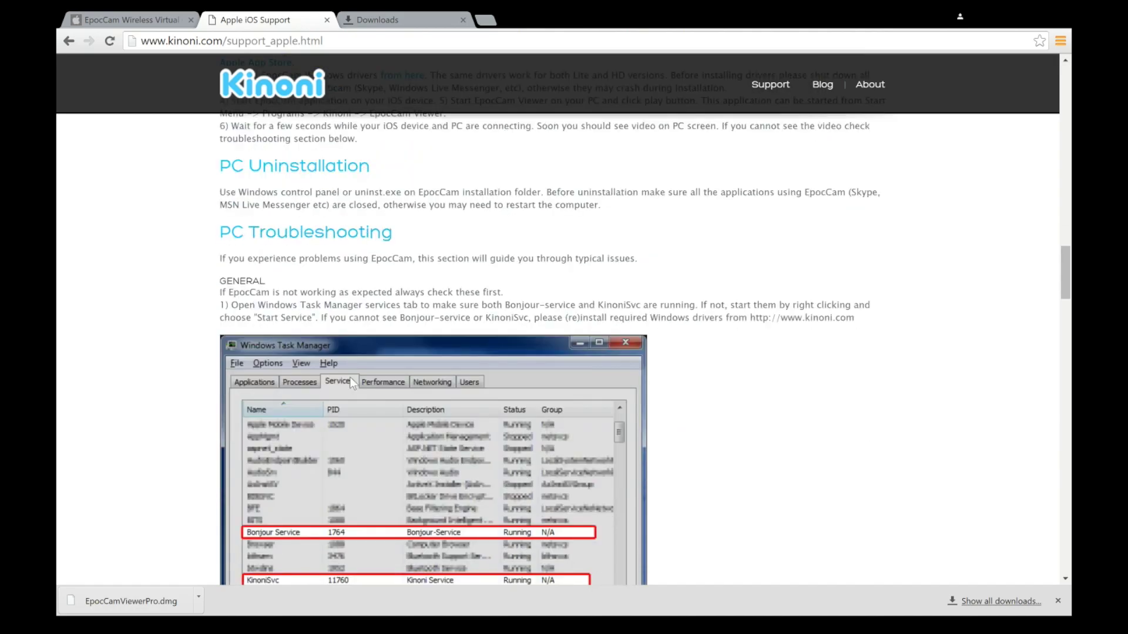
{"action": "scroll", "coordinate": [351, 382], "scroll_direction": "down", "scroll_amount": 2}
{"action": "scroll", "coordinate": [351, 381], "scroll_direction": "down", "scroll_amount": 7}
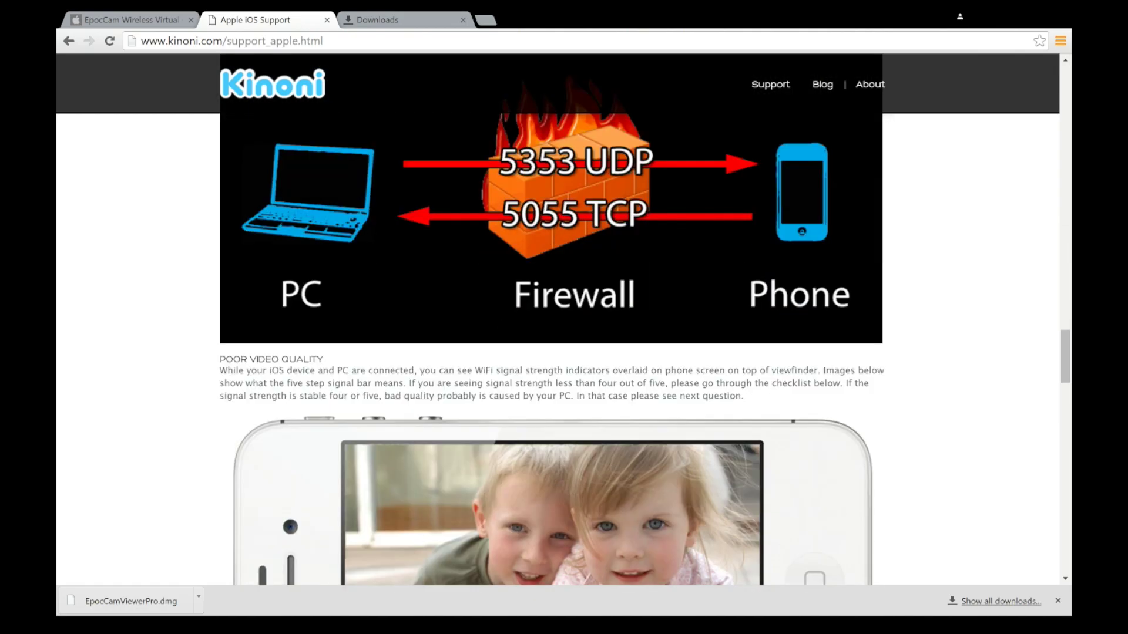
{"action": "scroll", "coordinate": [350, 376], "scroll_direction": "down", "scroll_amount": 15}
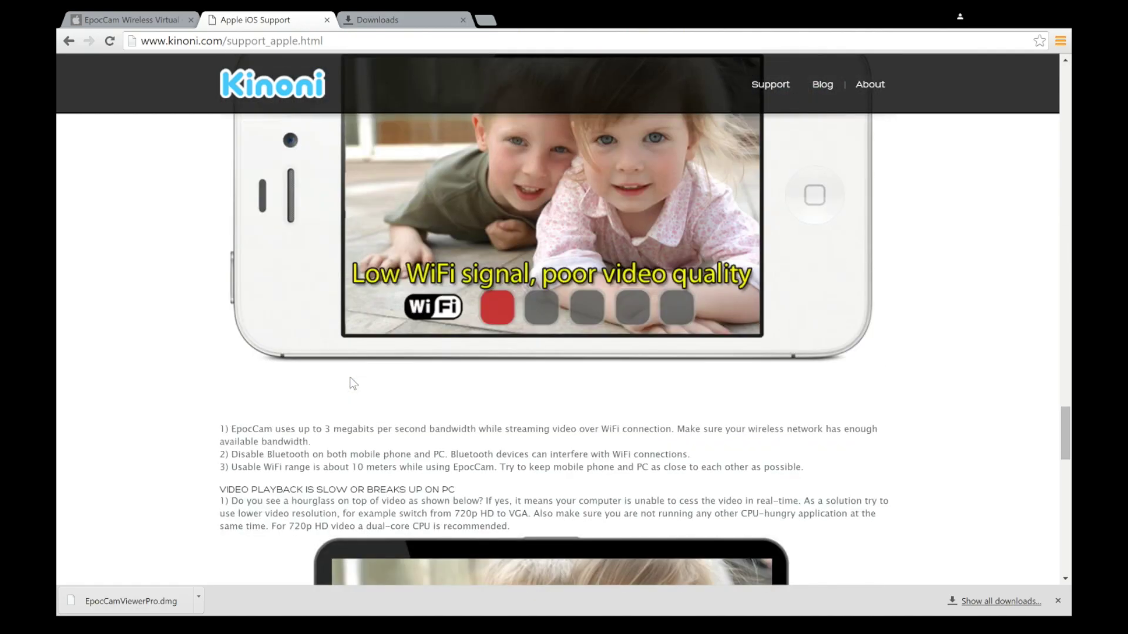
{"action": "scroll", "coordinate": [353, 383], "scroll_direction": "down", "scroll_amount": 2}
{"action": "scroll", "coordinate": [353, 383], "scroll_direction": "up", "scroll_amount": 2}
{"action": "scroll", "coordinate": [353, 383], "scroll_direction": "down", "scroll_amount": 15}
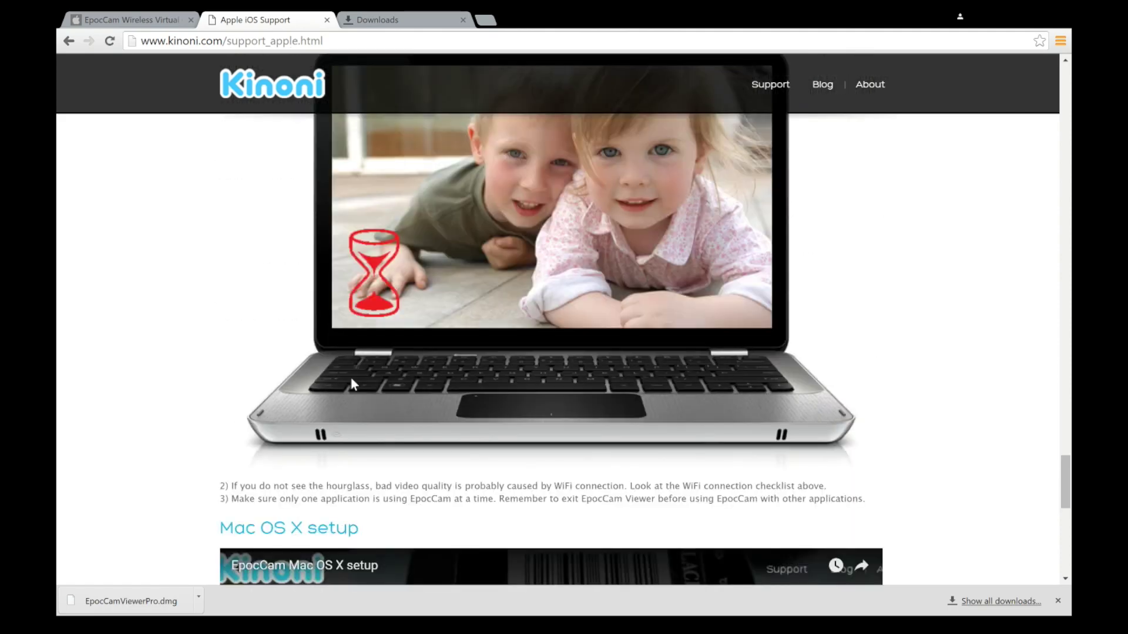
{"action": "scroll", "coordinate": [353, 386], "scroll_direction": "down", "scroll_amount": 2}
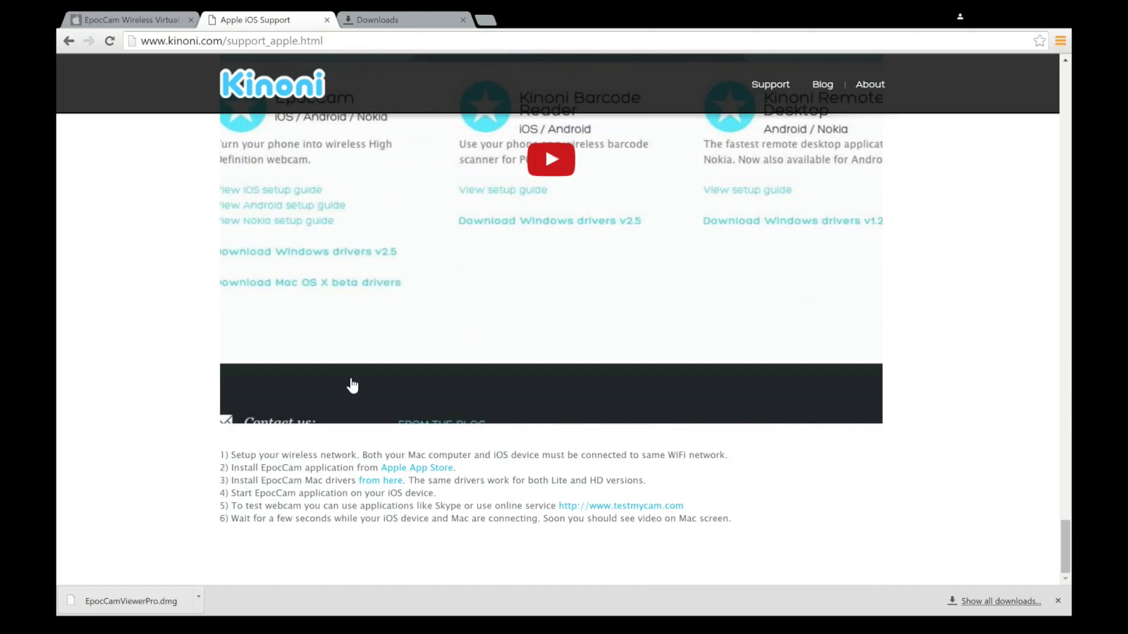
{"action": "scroll", "coordinate": [171, 325], "scroll_direction": "up", "scroll_amount": 18}
{"action": "scroll", "coordinate": [171, 305], "scroll_direction": "up", "scroll_amount": 10}
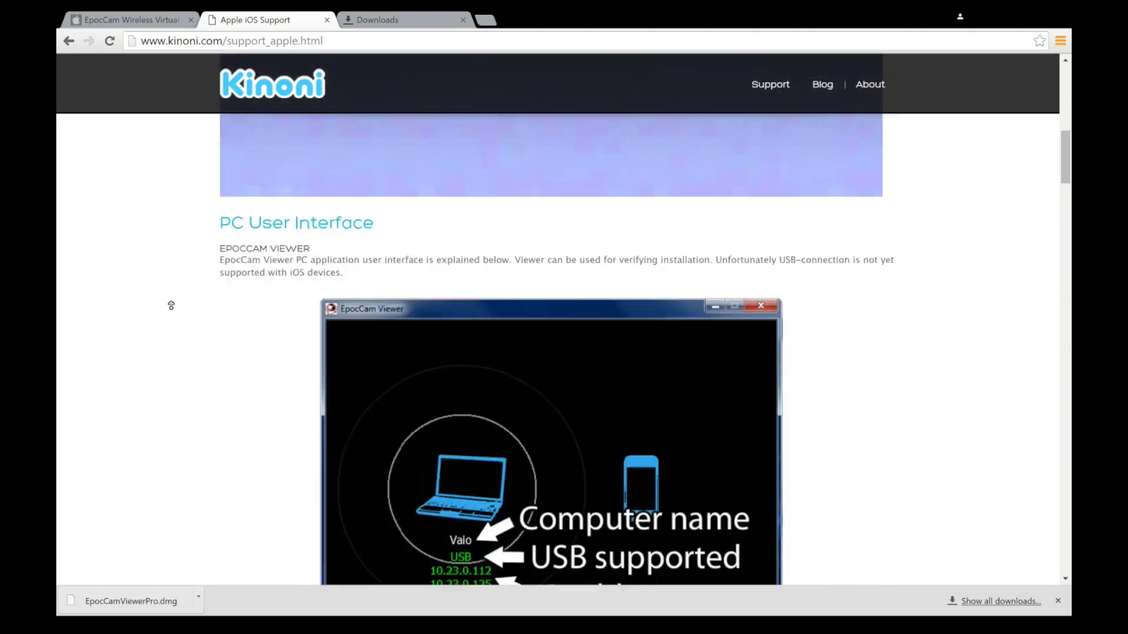
{"action": "scroll", "coordinate": [161, 370], "scroll_direction": "down", "scroll_amount": 3}
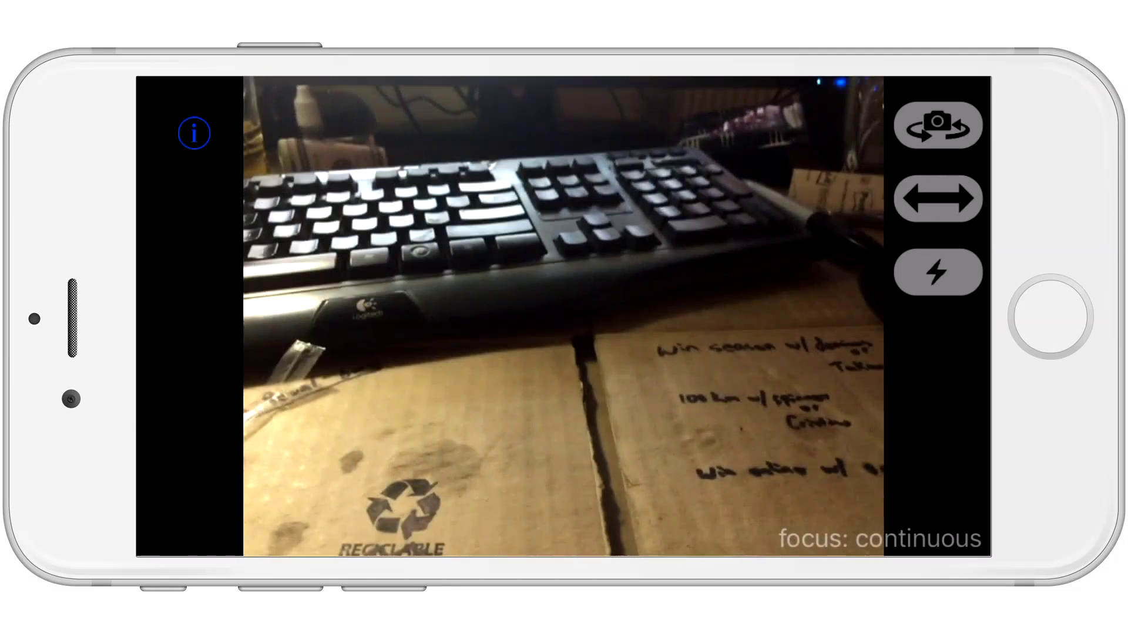
Step: Switch to EpocCam HD on the phone and try the camera's flashlight by turning it on and off
{"action": "left_click", "coordinate": [561, 317]}
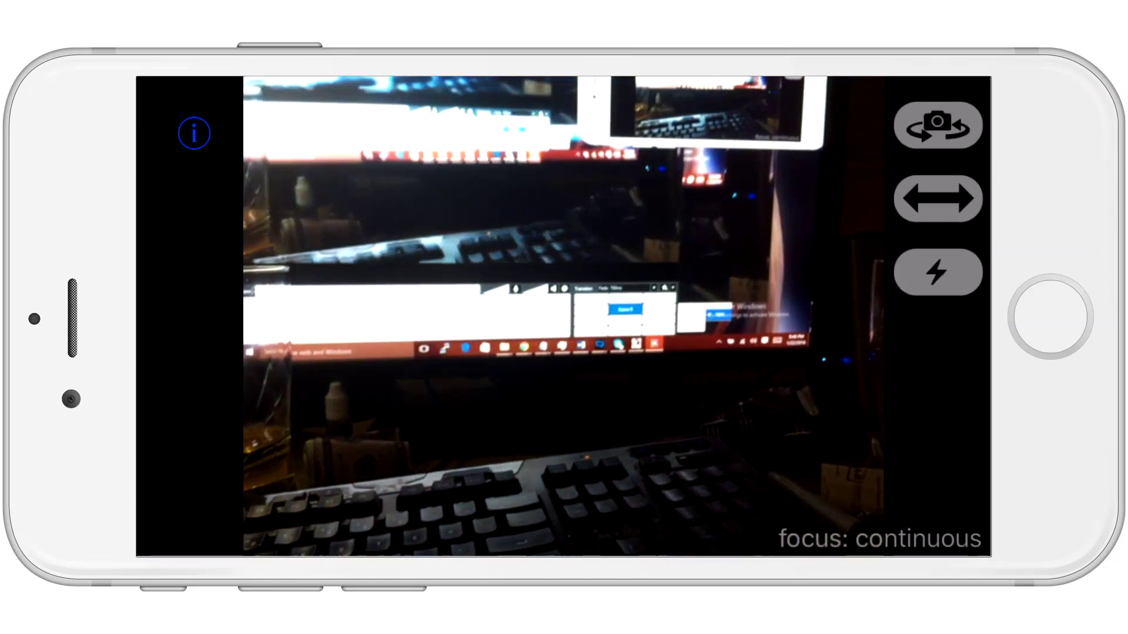
{"action": "left_click", "coordinate": [937, 272]}
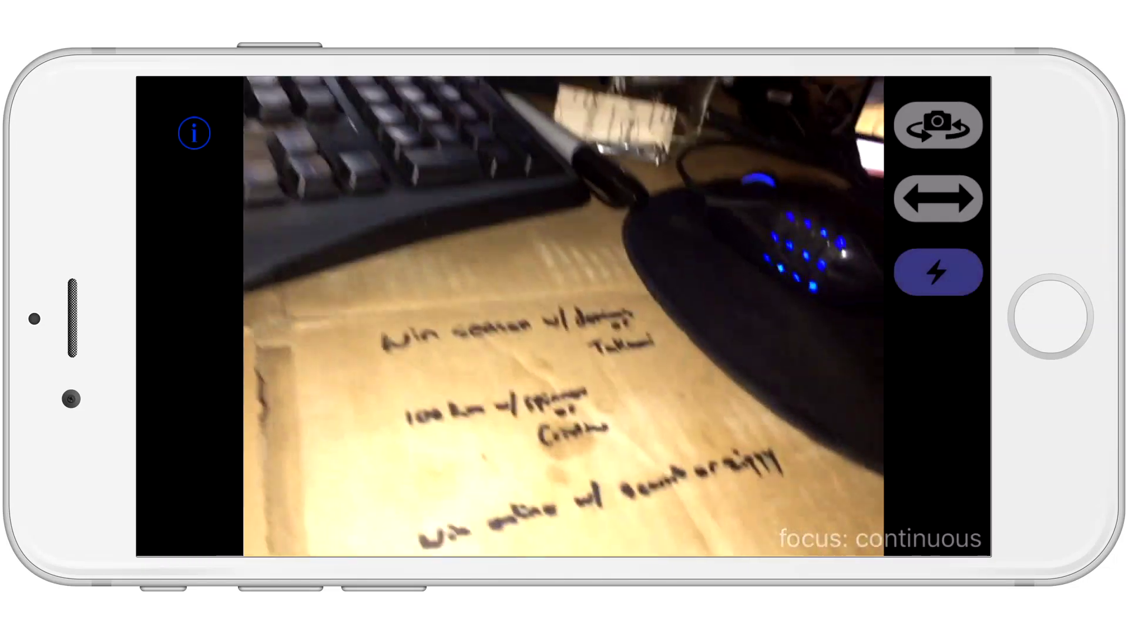
{"action": "left_click", "coordinate": [937, 272]}
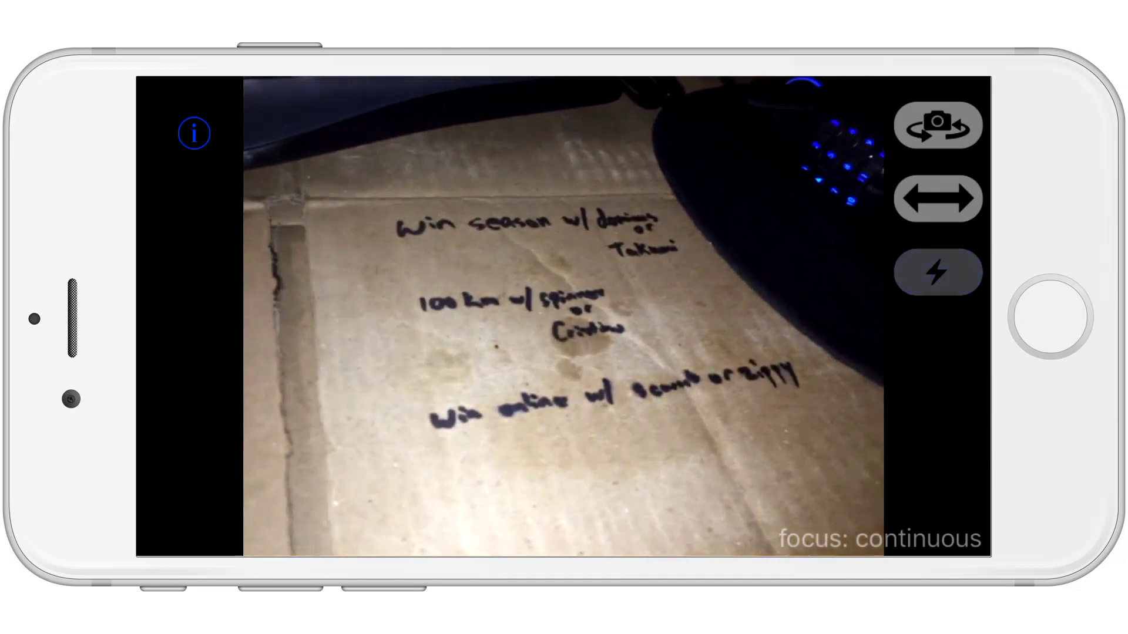
{"action": "left_click", "coordinate": [937, 272]}
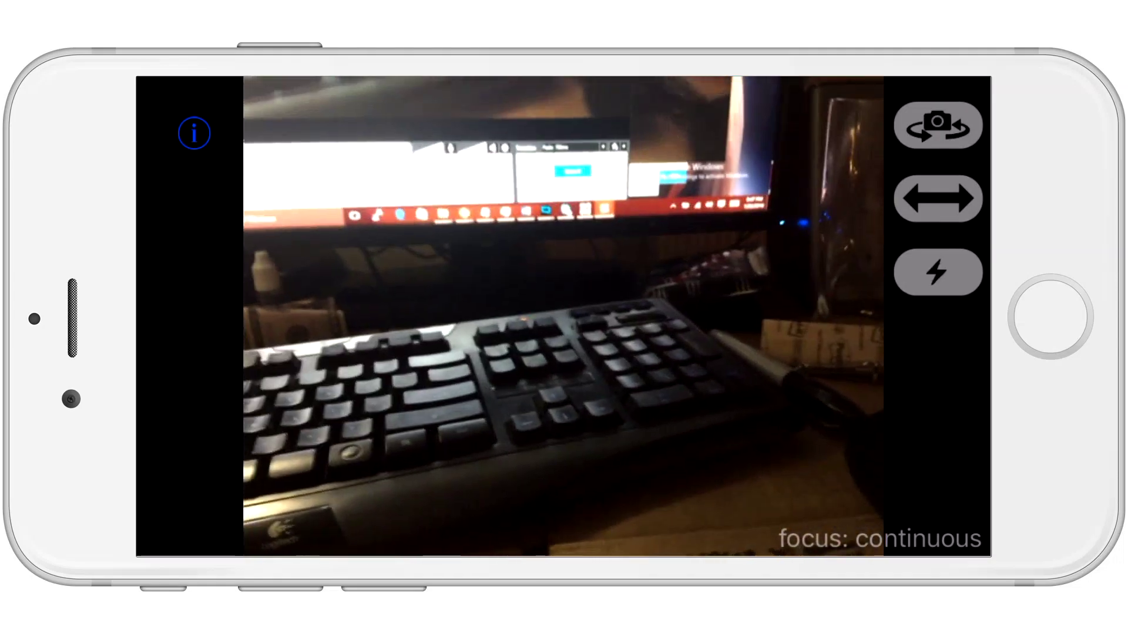
Step: View the EpocCam HD information page with its setup video and guide options, and return to the camera view
{"action": "left_click", "coordinate": [194, 134]}
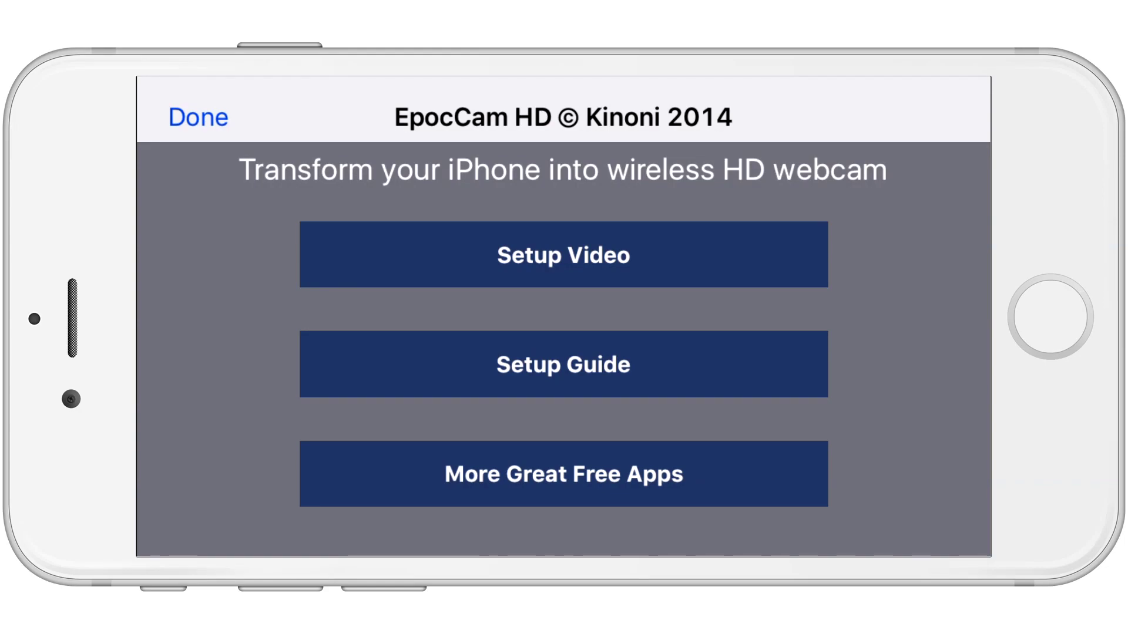
{"action": "left_click", "coordinate": [198, 117]}
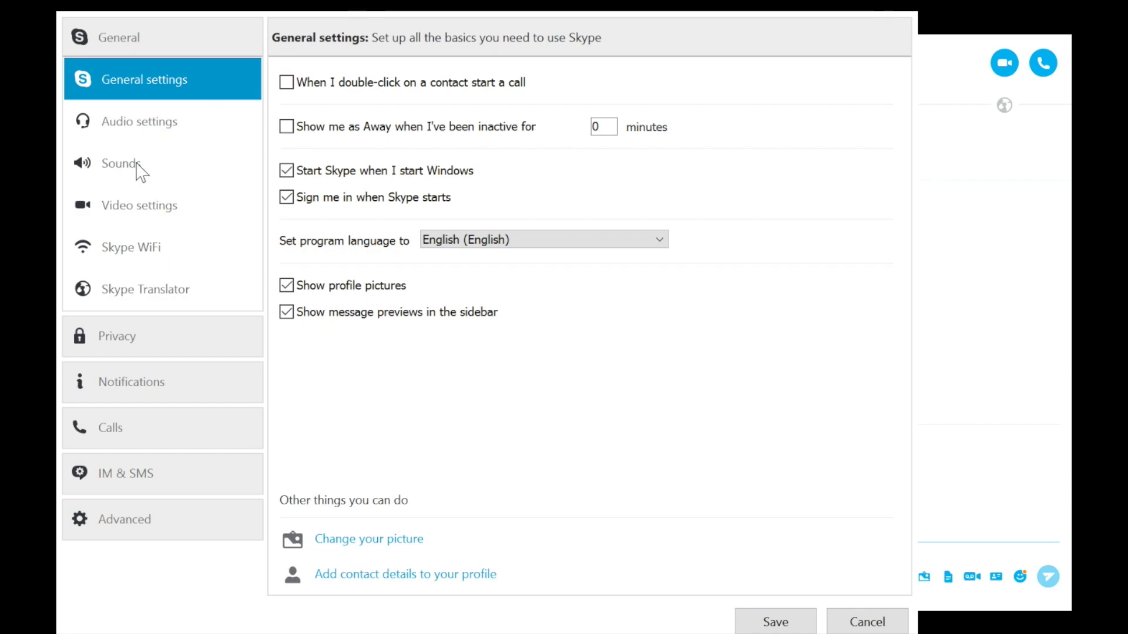
Step: Switch to Skype's options on the PC, view the audio settings and open the video settings to check the webcam
{"action": "left_click", "coordinate": [141, 124]}
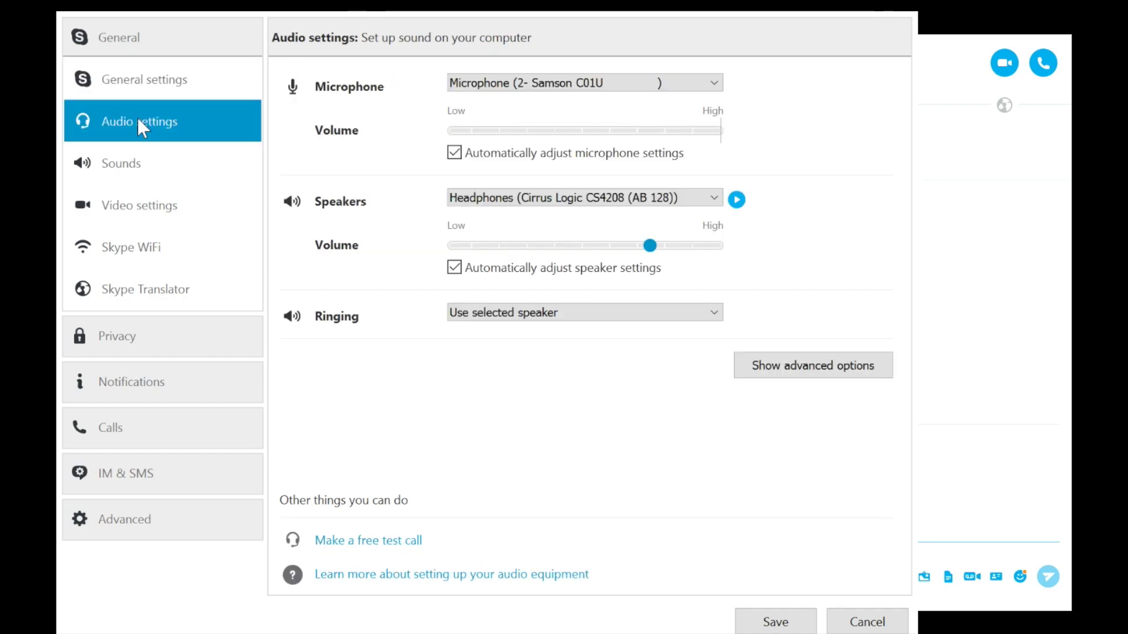
{"action": "left_click", "coordinate": [140, 205]}
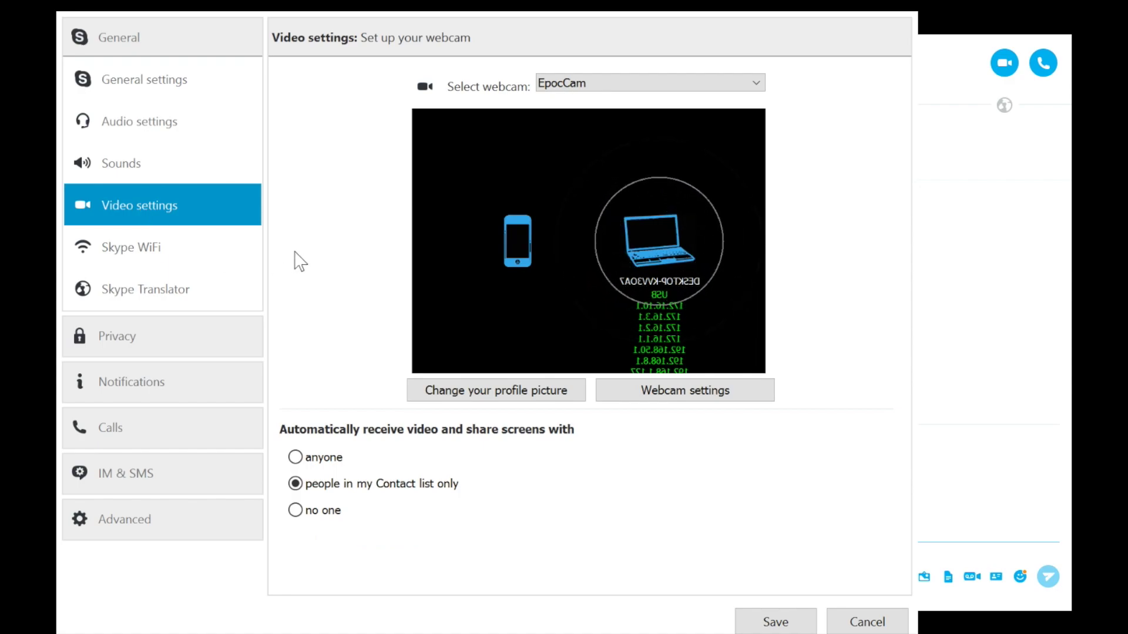